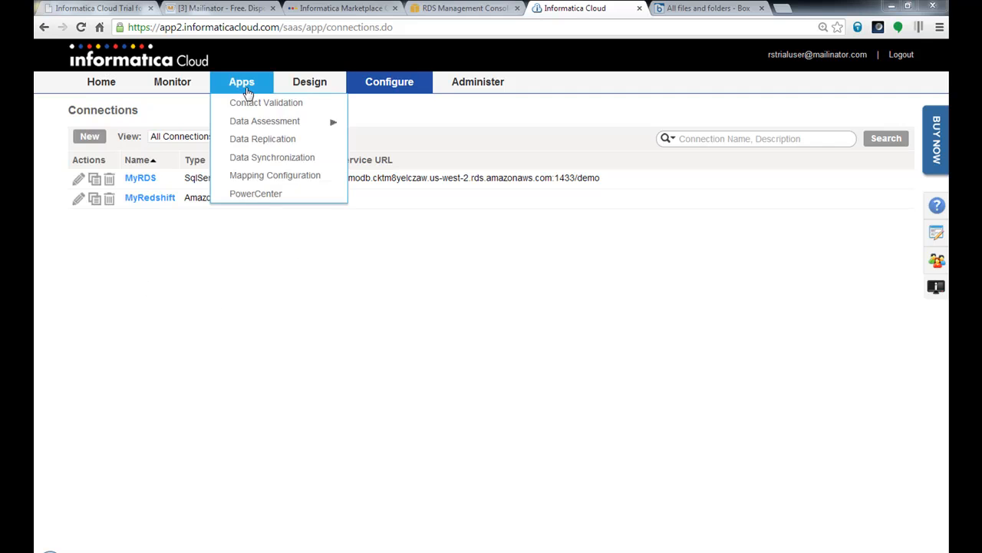
- Create a data synchronization task named "RDS to Redshift" with Insert as its task operation
left_click(309, 165)
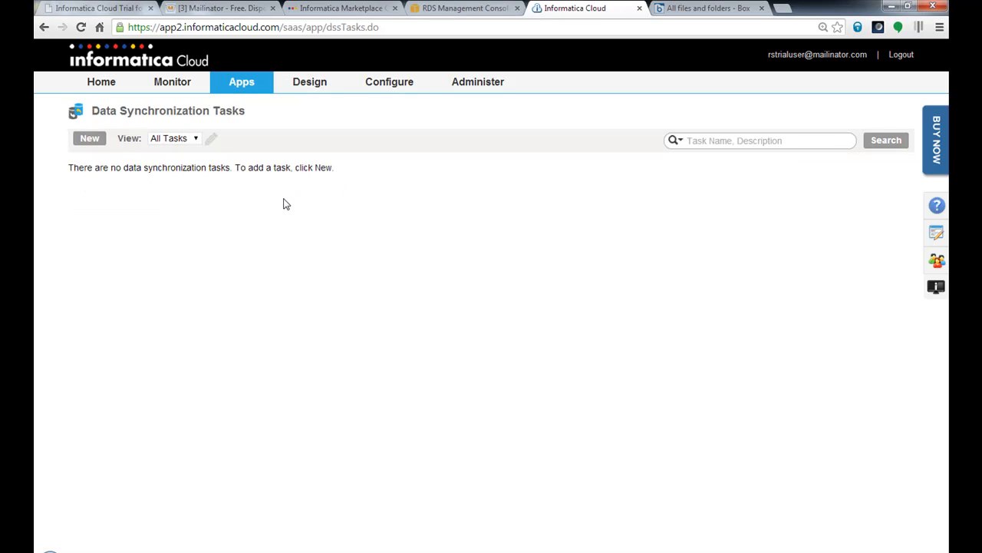
left_click(91, 142)
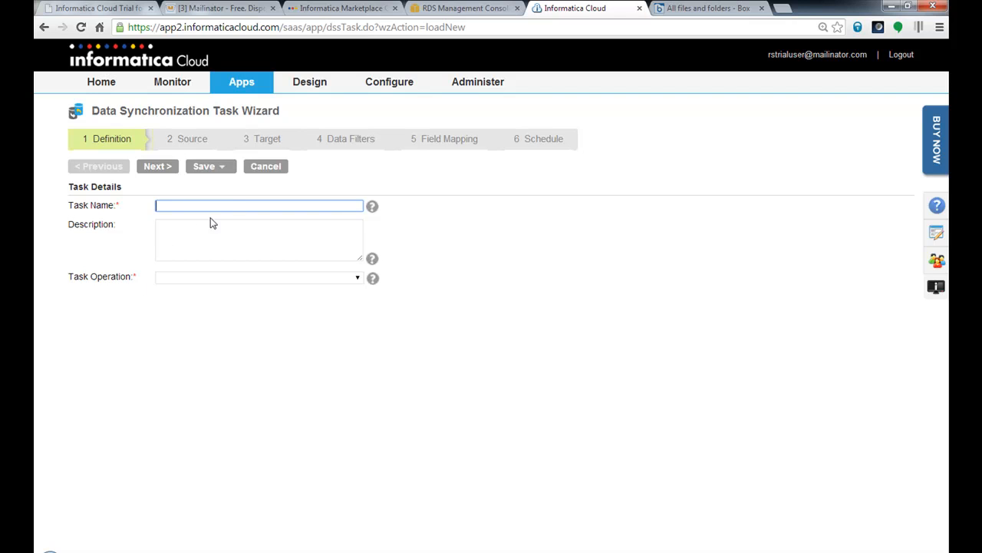
left_click(242, 204)
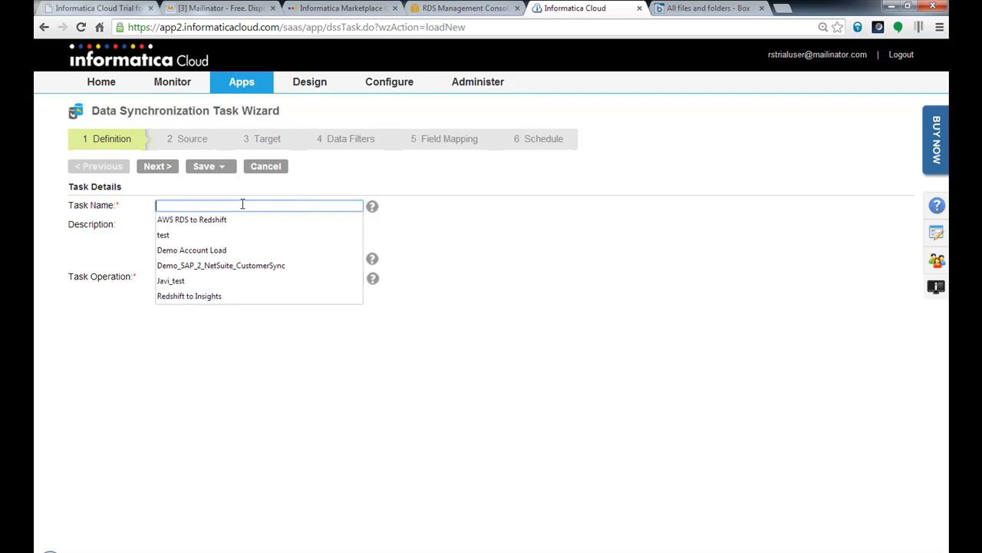
type("RDS t")
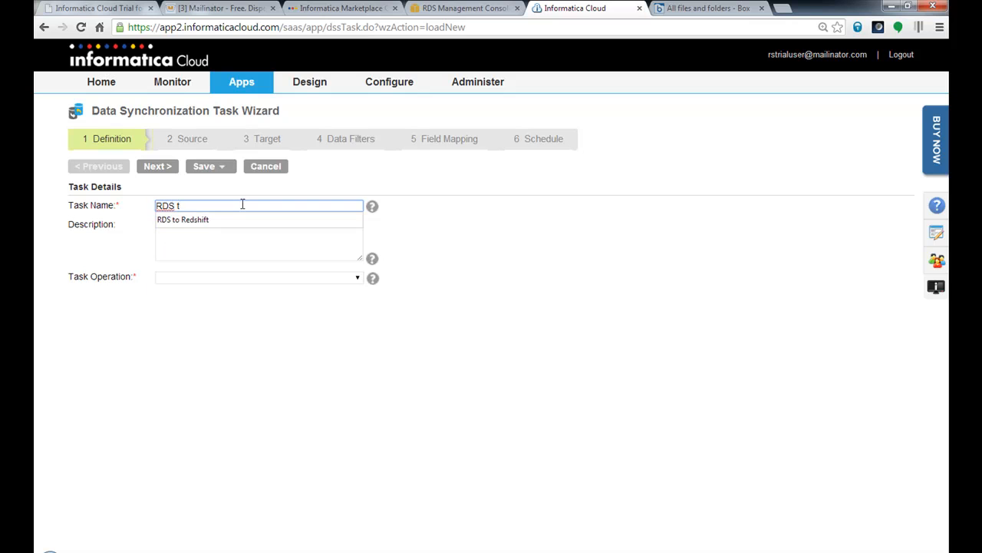
left_click(242, 219)
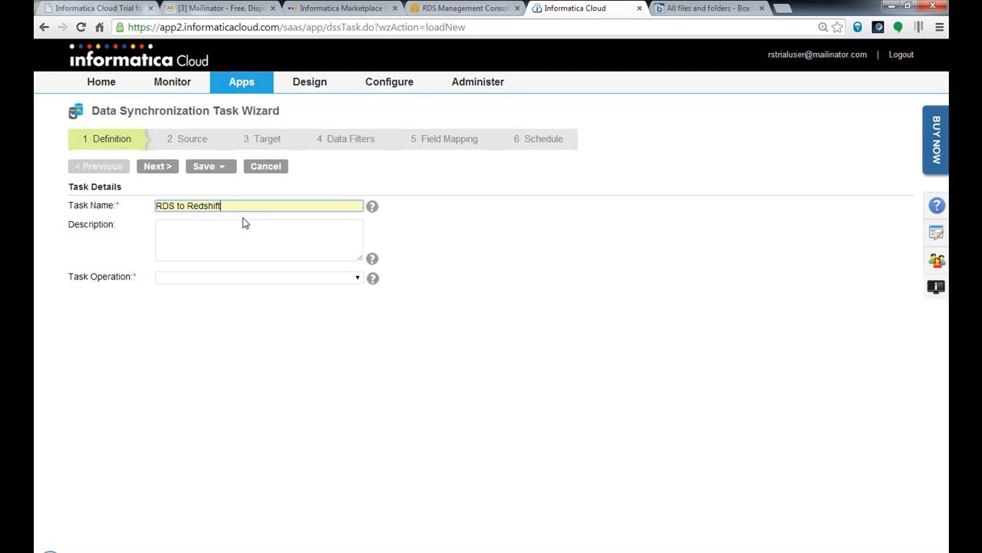
left_click(260, 279)
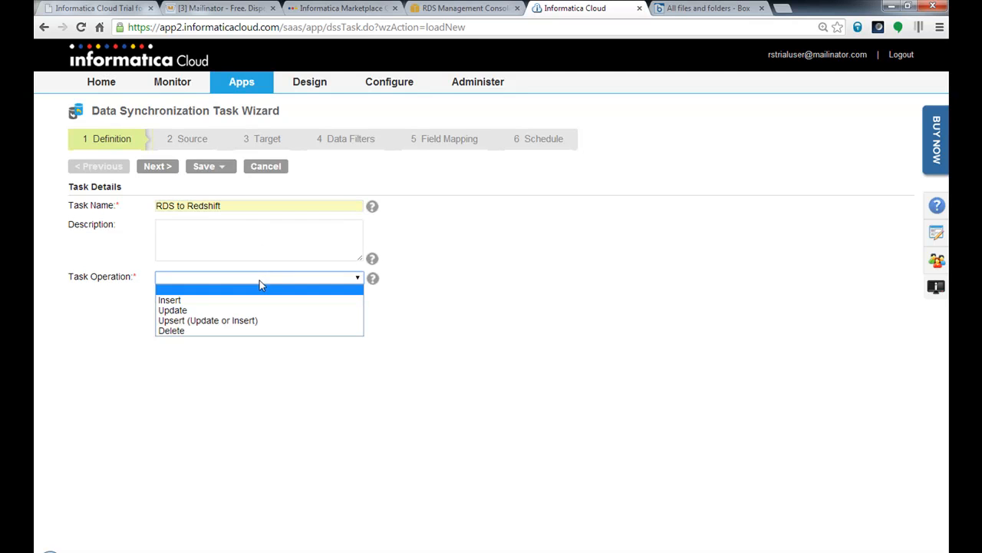
left_click(188, 301)
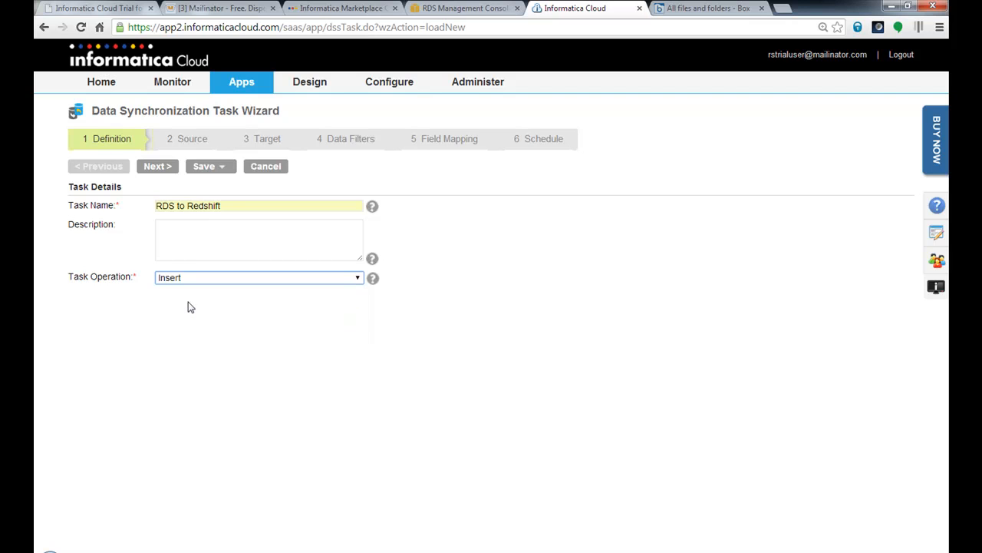
left_click(160, 169)
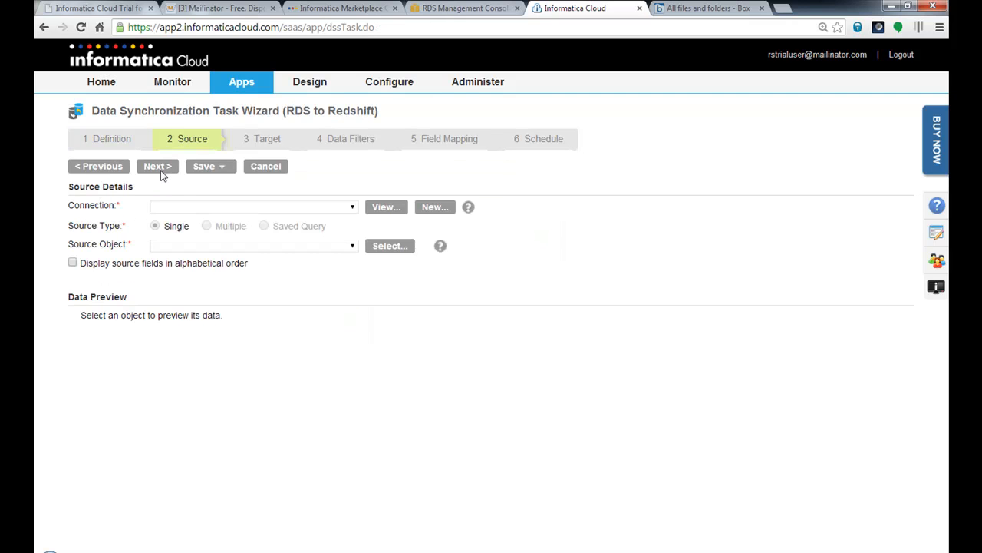
- Set the task's source to the MyRDS connection with ACCOUNT as the single source object
left_click(195, 205)
left_click(203, 230)
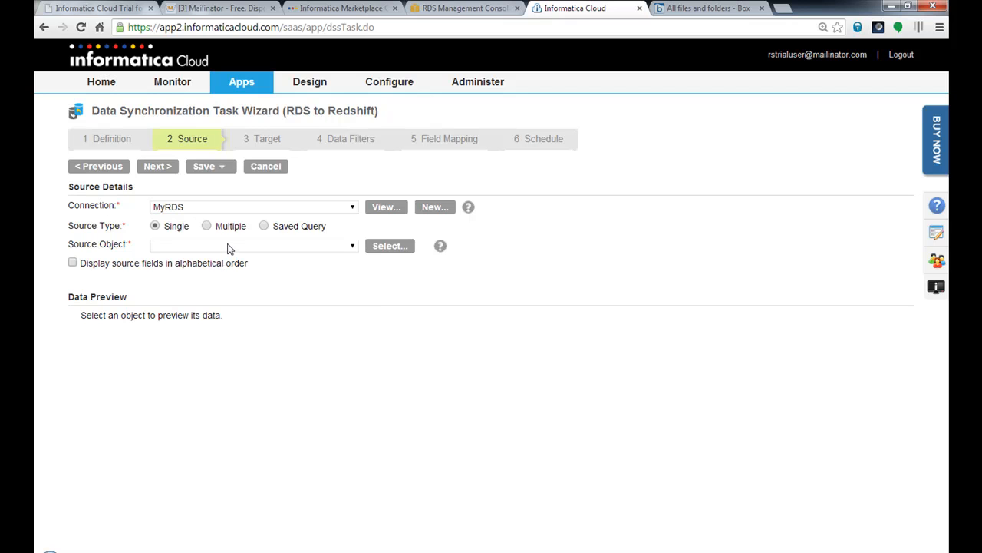
left_click(228, 245)
mouse_move(361, 305)
left_mouse_down()
mouse_move(369, 392)
mouse_move(364, 291)
left_mouse_up()
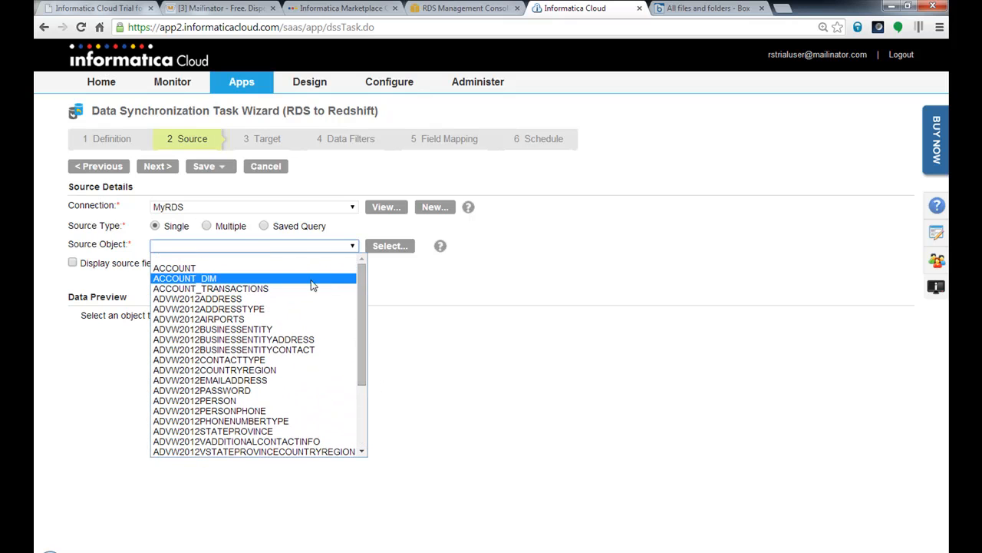
left_click(201, 269)
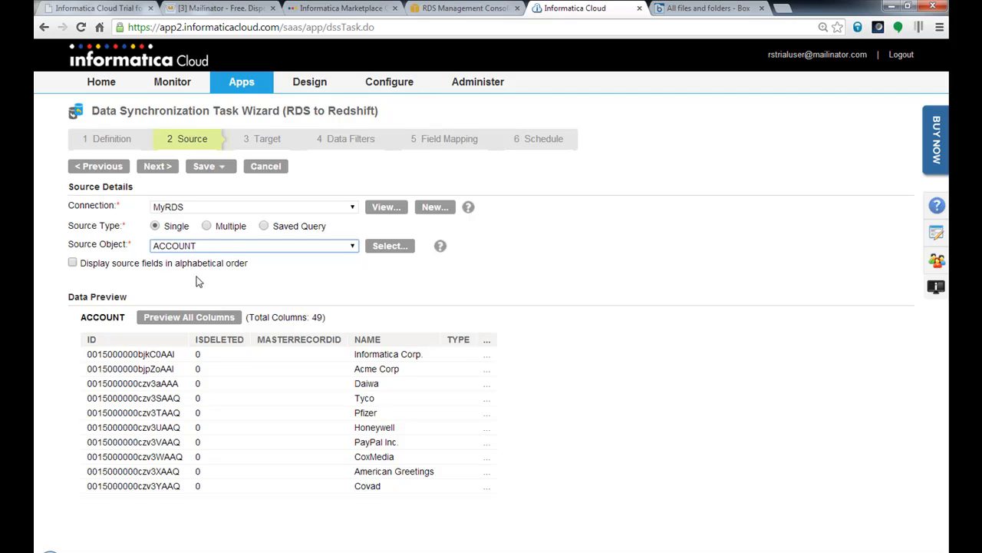
left_click(169, 167)
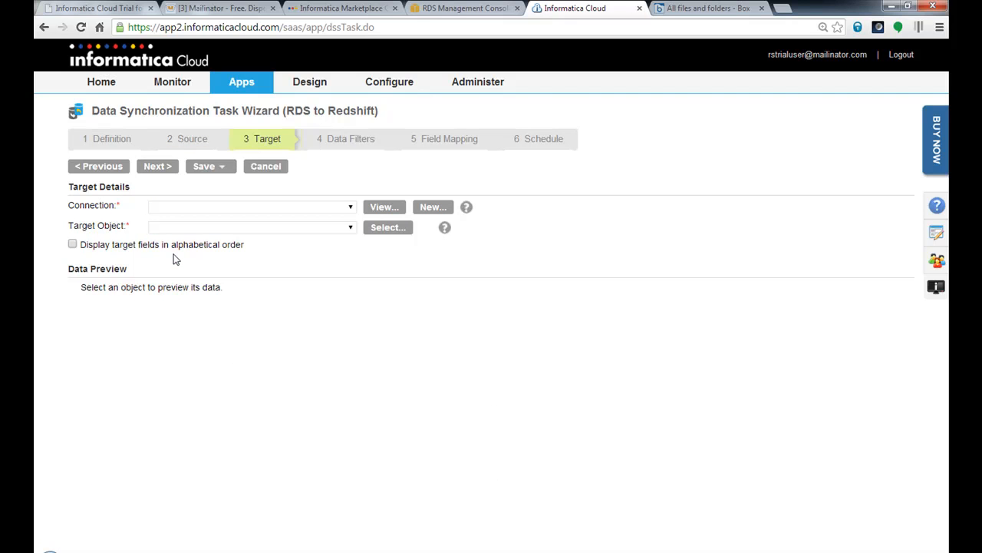
- Set the task's target connection to MyRedshift and check its list of existing target objects
left_click(256, 206)
left_click(245, 240)
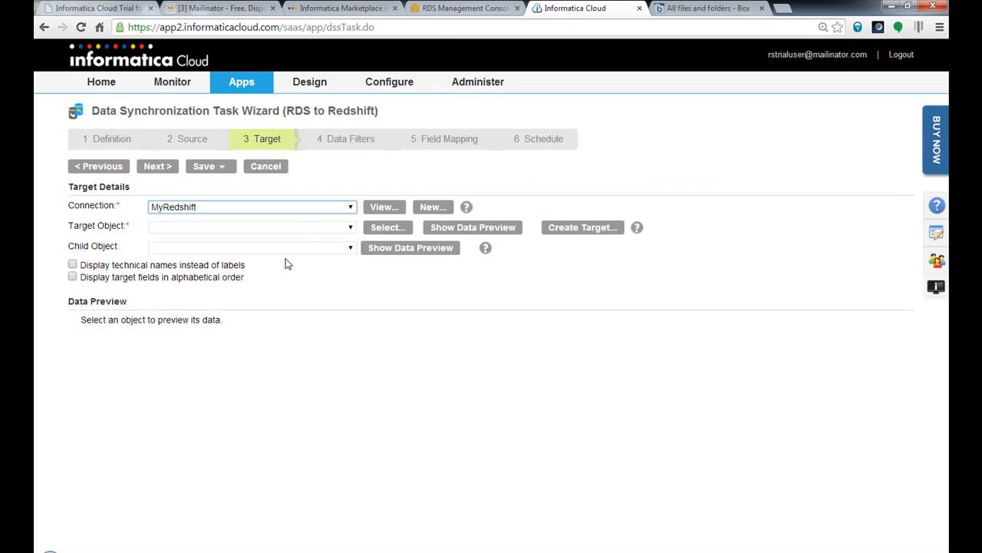
left_click(304, 227)
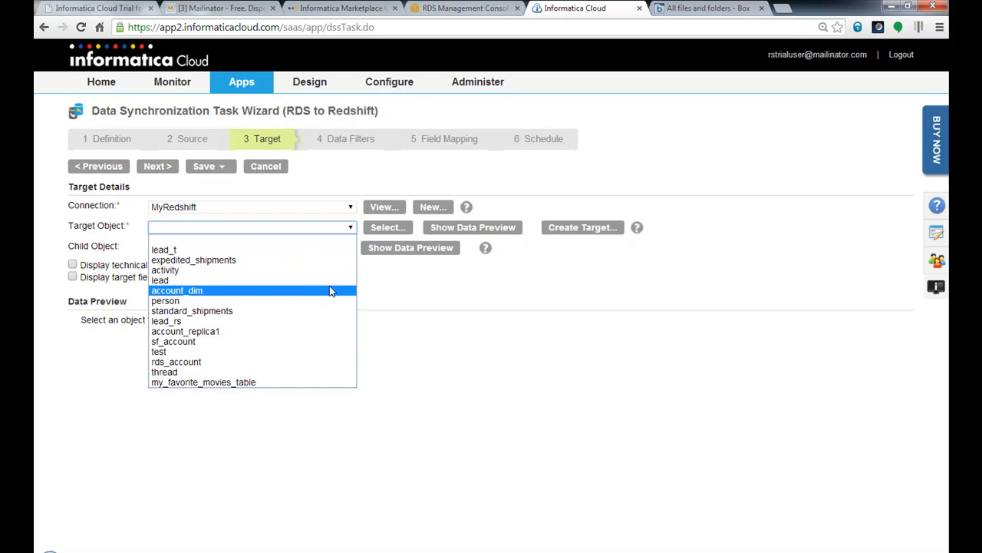
left_click(388, 275)
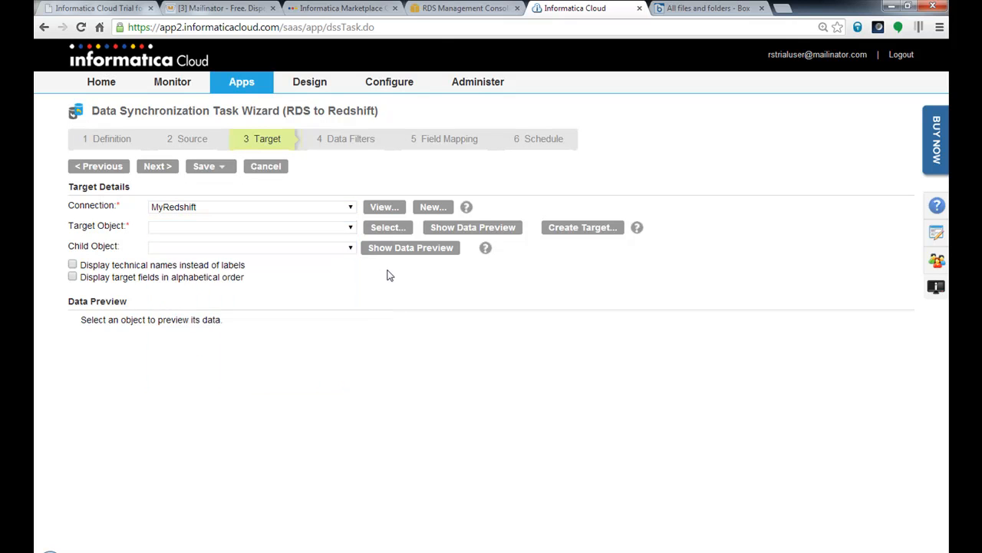
- Create a new target object named ACCOUNT in the target connection, including all source fields
left_click(580, 232)
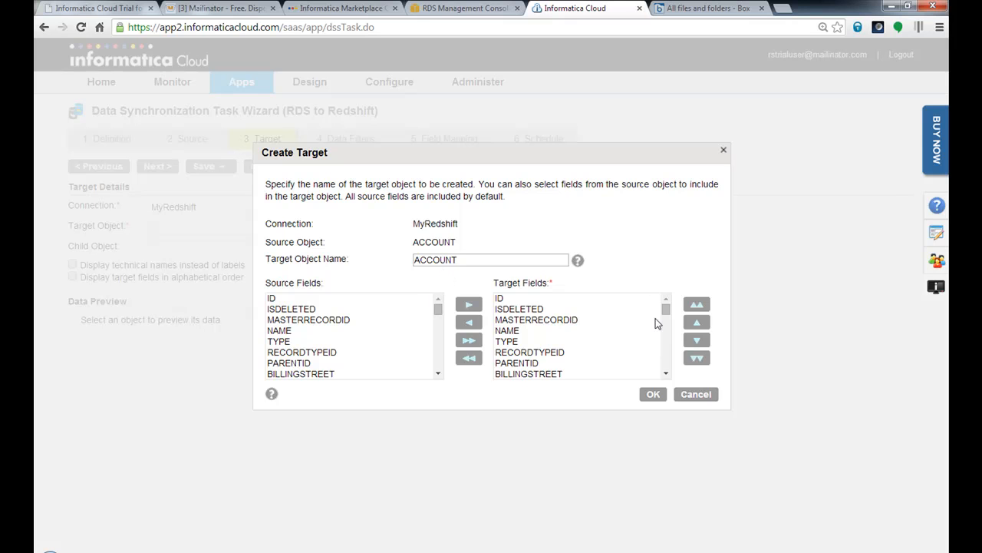
mouse_move(665, 313)
left_mouse_down()
mouse_move(673, 373)
mouse_move(665, 309)
left_mouse_up()
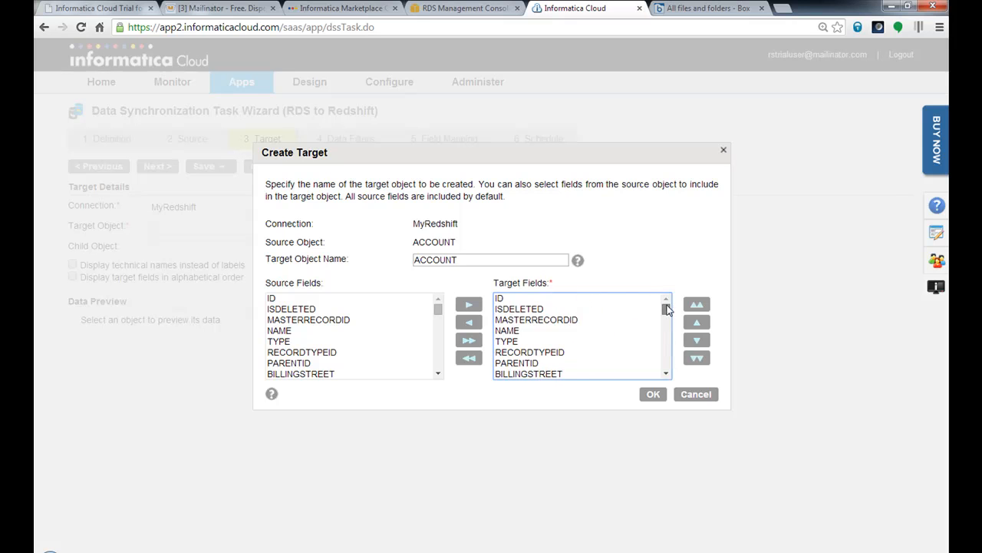
left_click(654, 395)
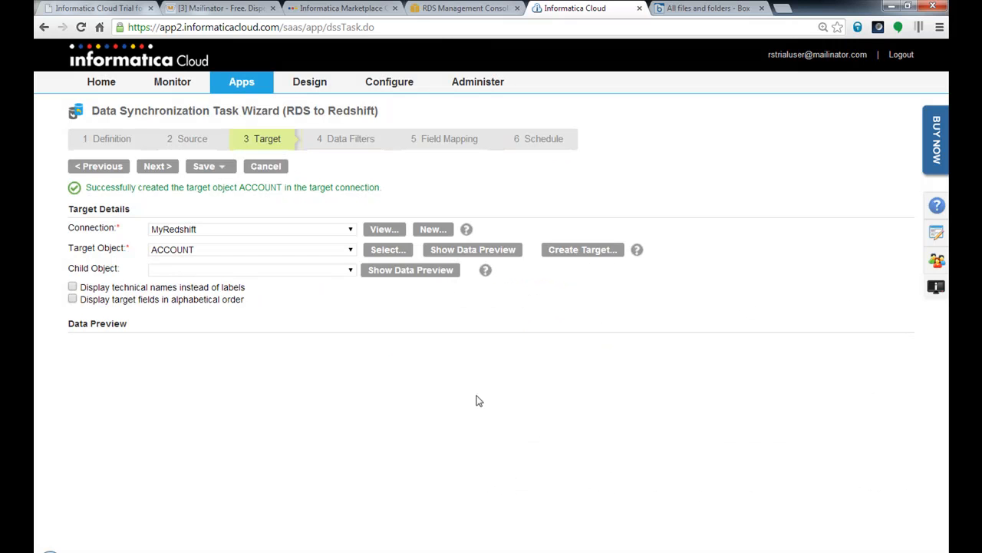
left_click(156, 169)
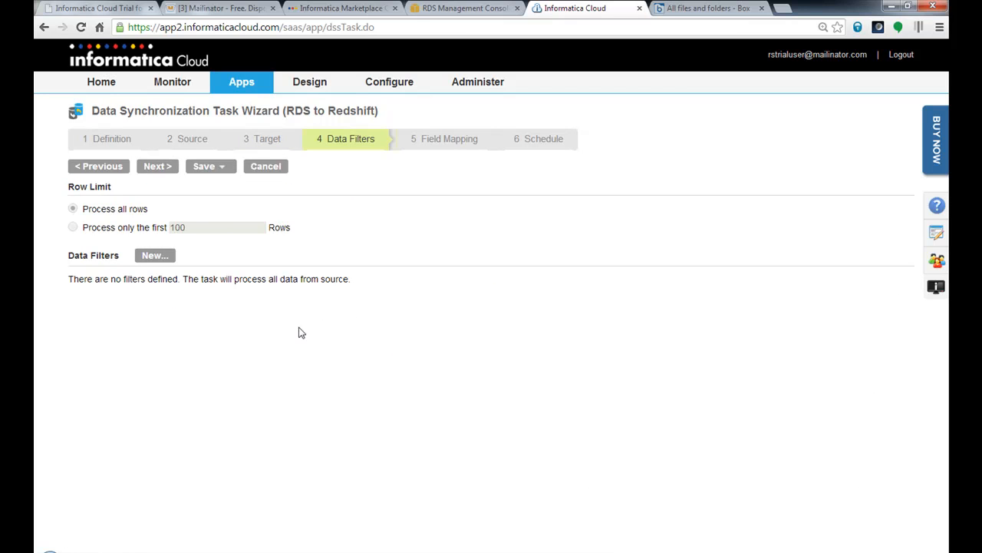
left_click(157, 259)
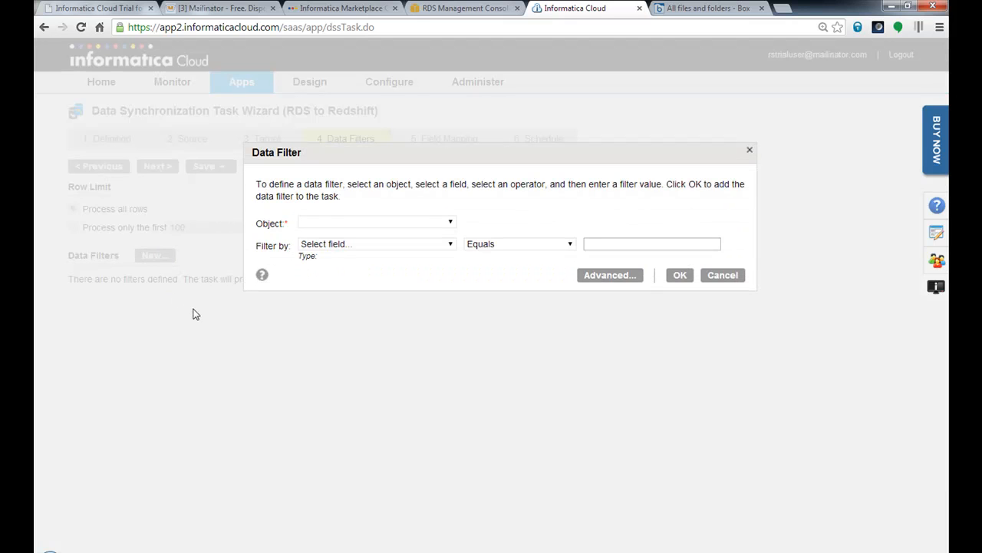
left_click(403, 222)
left_click(390, 244)
left_click(388, 246)
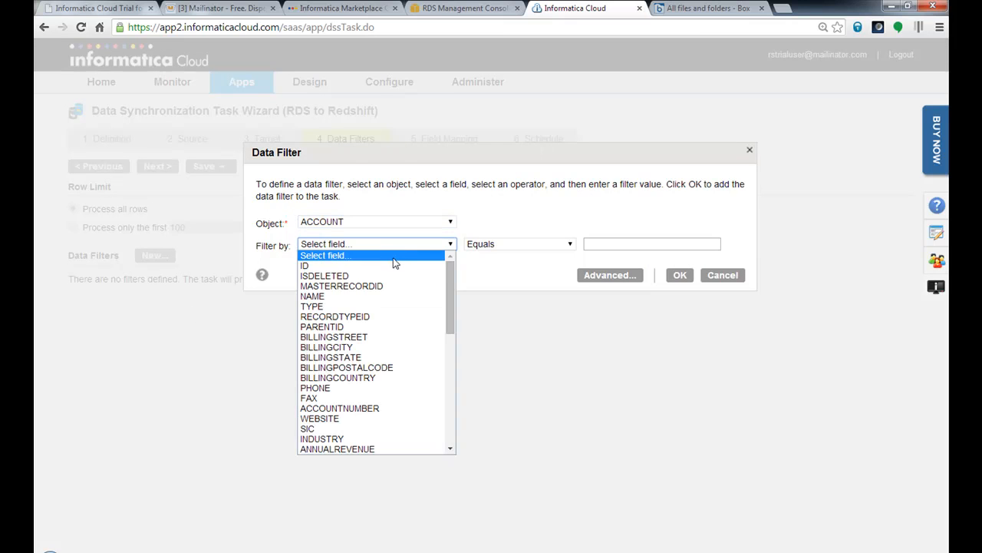
left_click(508, 248)
left_click(684, 335)
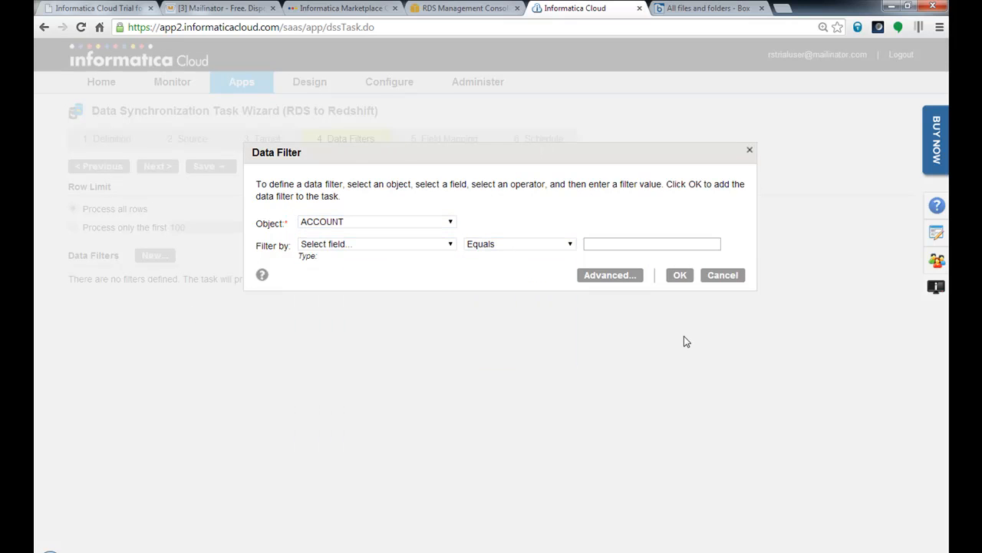
left_click(728, 277)
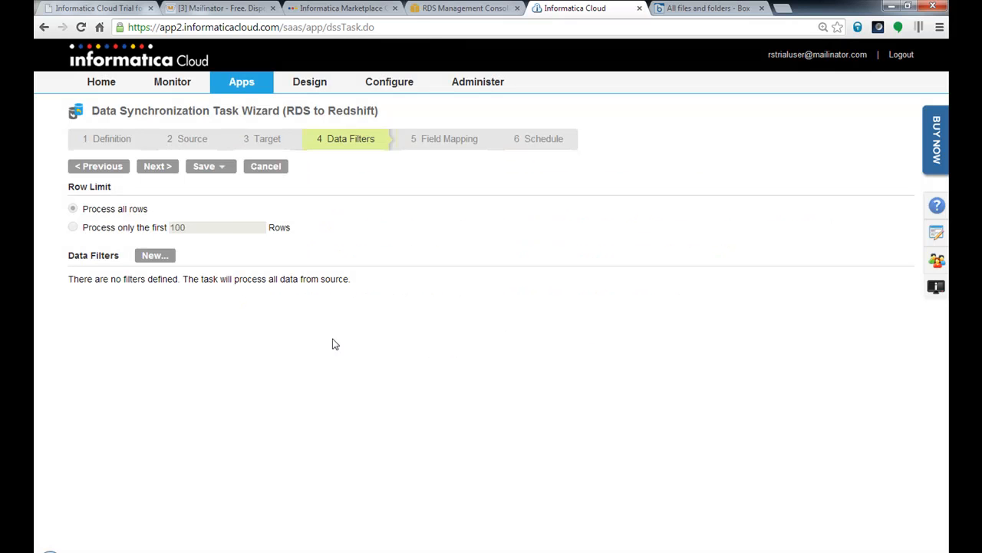
- Continue without data filters to the field mapping and clear the mapping of the ISDELETED target field
left_click(158, 169)
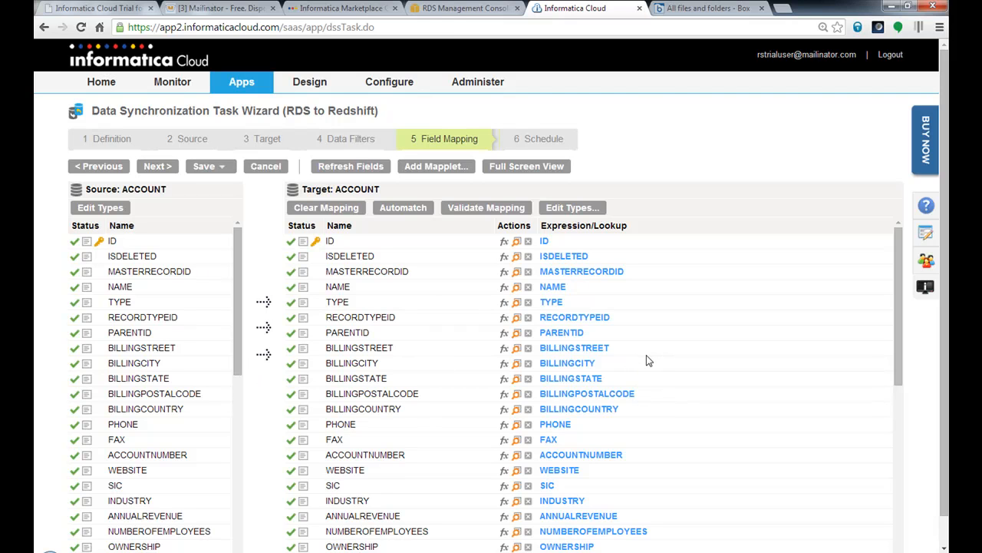
left_click(528, 257)
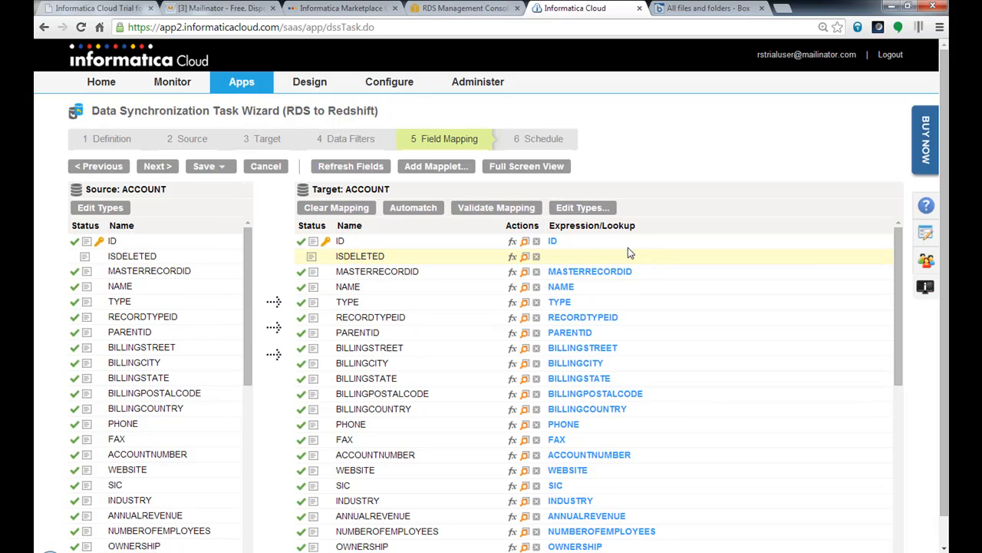
- Examine the field expression editor for the ID and ISDELETED target fields, including the Character and Special functions
left_click(554, 242)
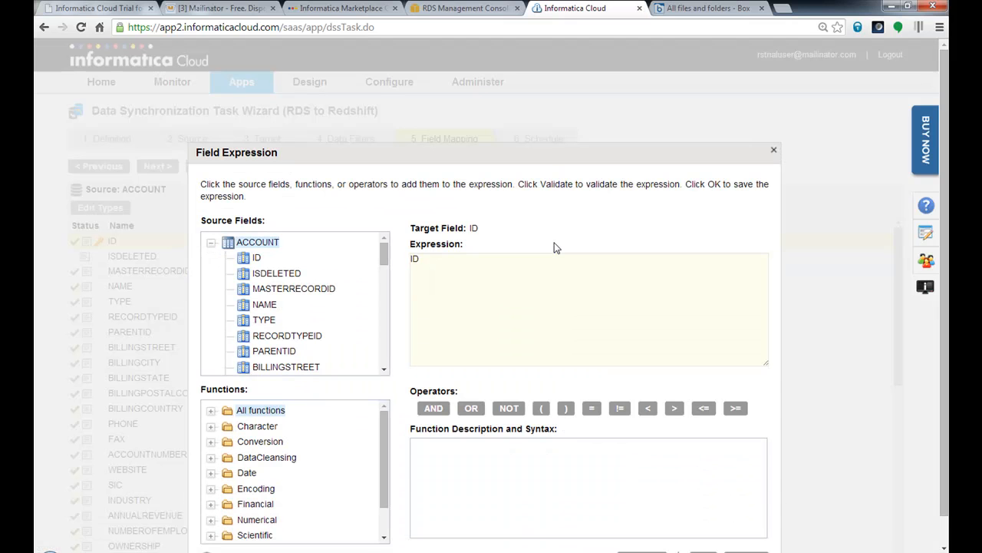
left_click_drag(646, 152, 655, 98)
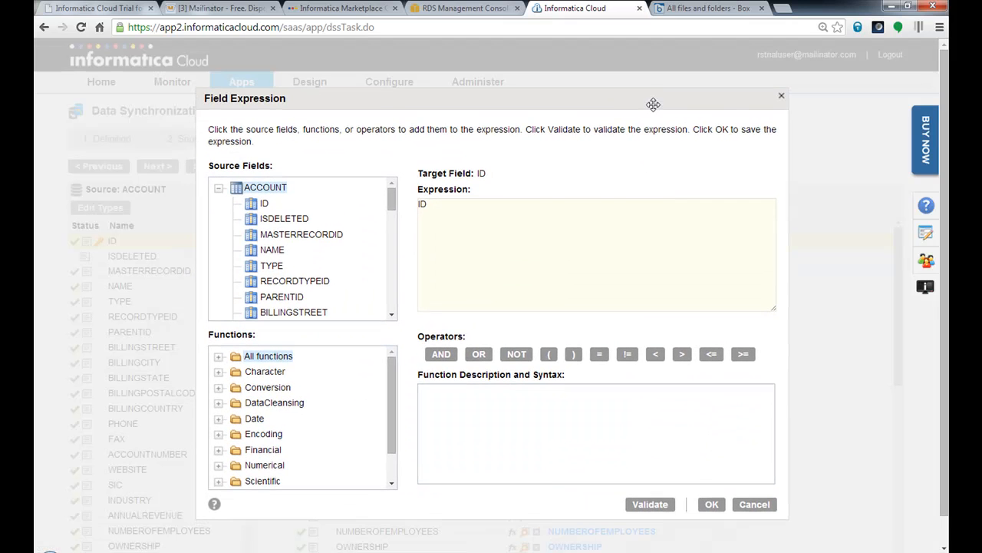
left_click(782, 97)
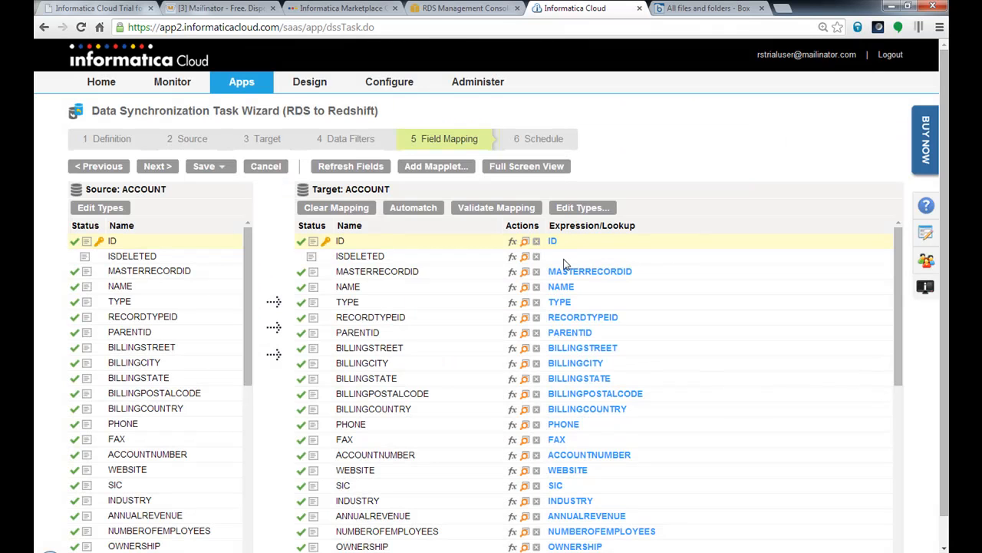
left_click(512, 261)
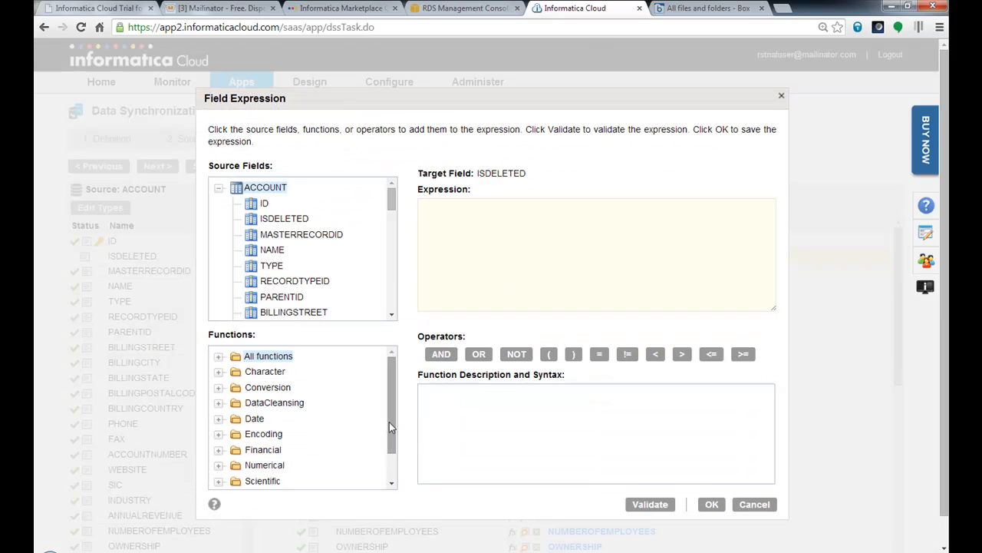
left_click(219, 357)
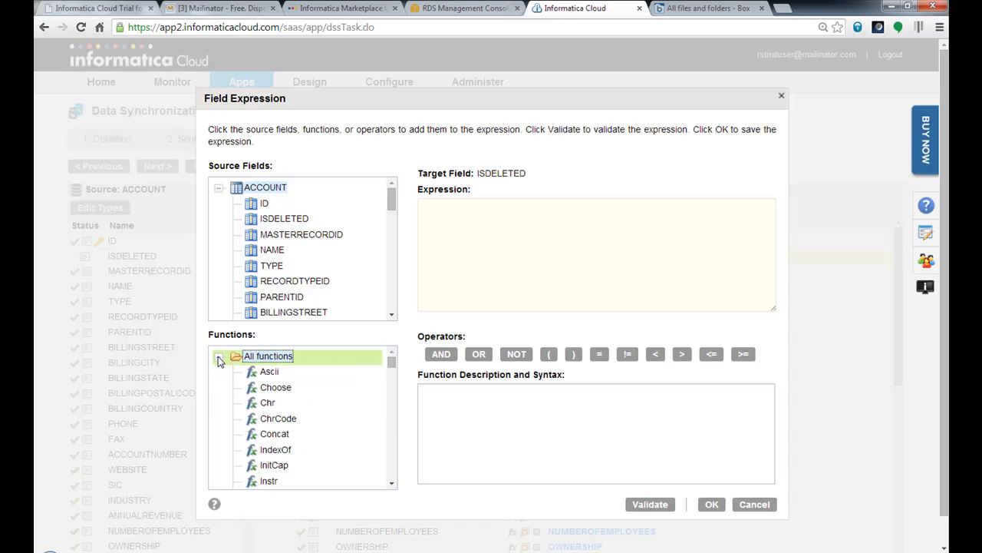
left_click(218, 357)
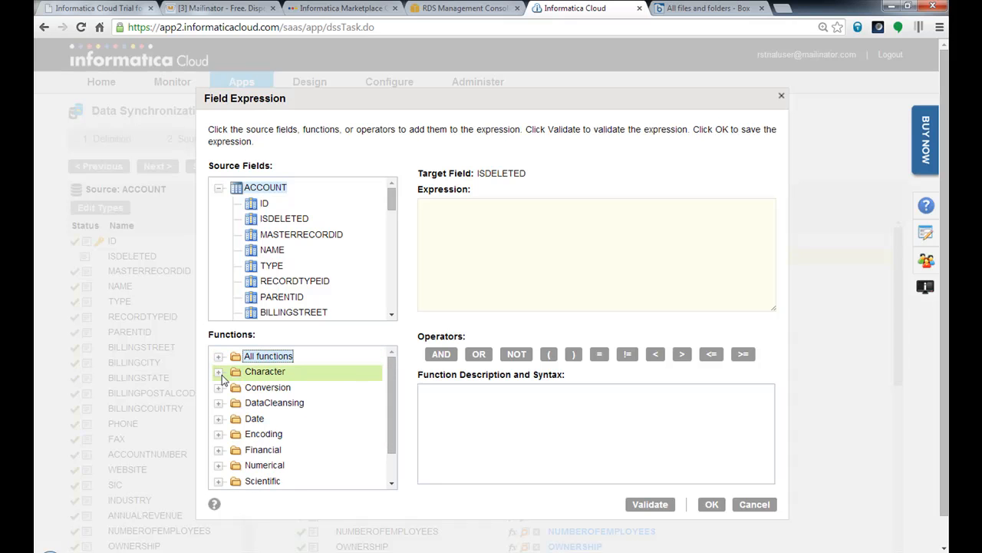
left_click(219, 373)
scroll(391, 399, "down", 3)
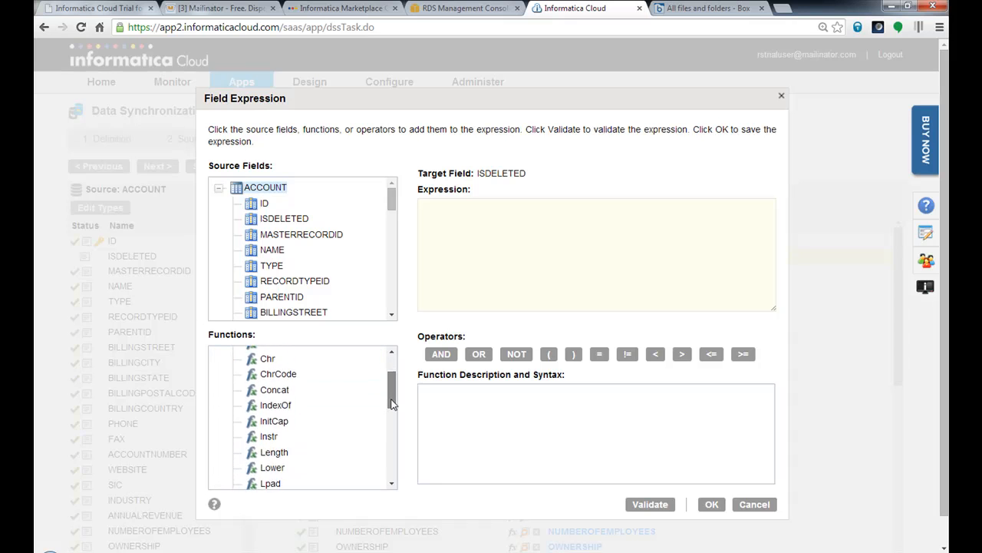
scroll(390, 433, "down", 3)
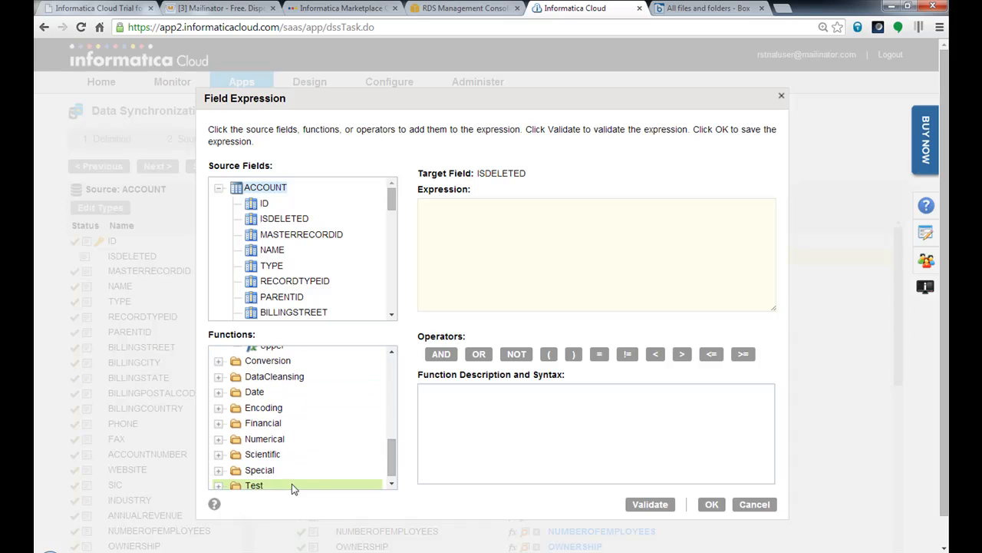
left_click(219, 470)
scroll(392, 461, "down", 2)
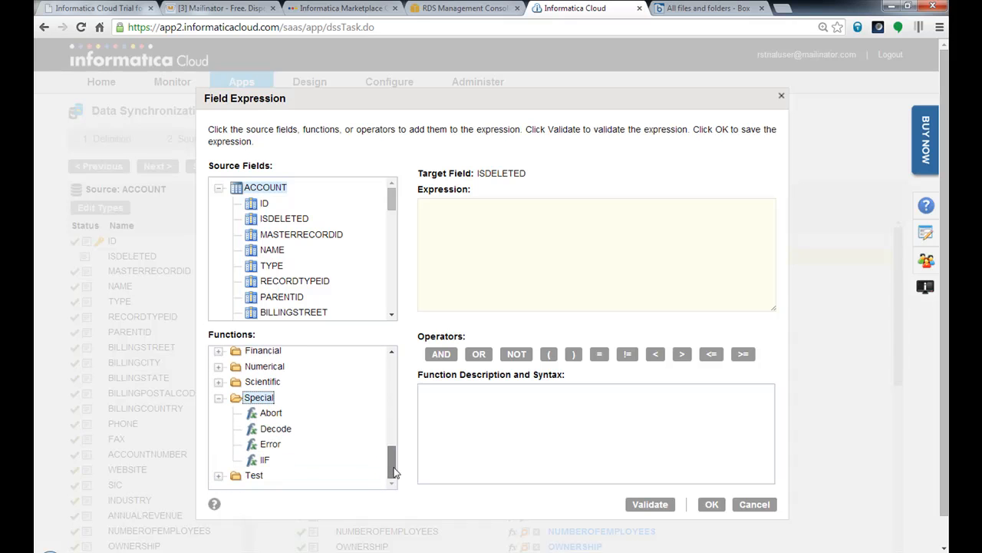
left_click(753, 507)
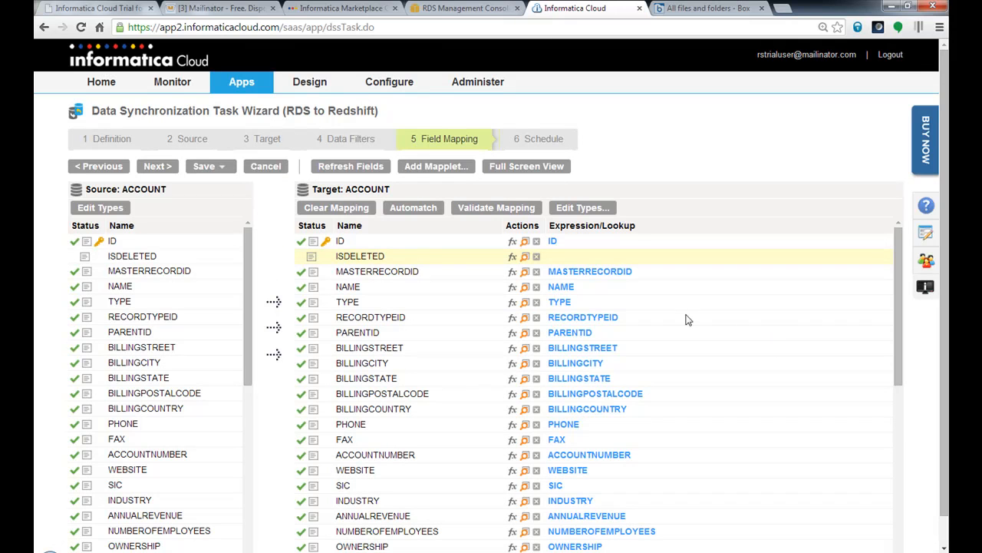
- Continue from the field mapping to the task's schedule settings
left_click(169, 173)
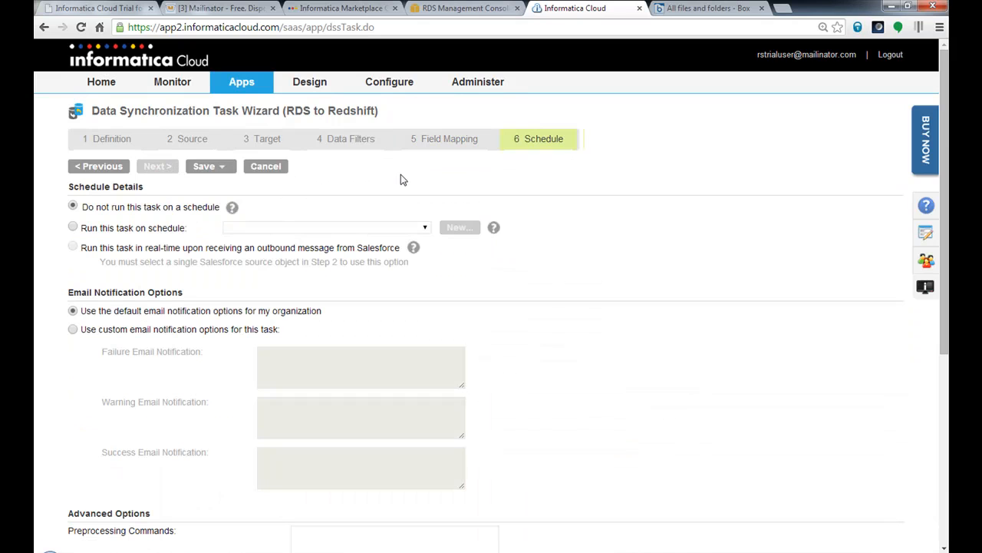
left_click(74, 228)
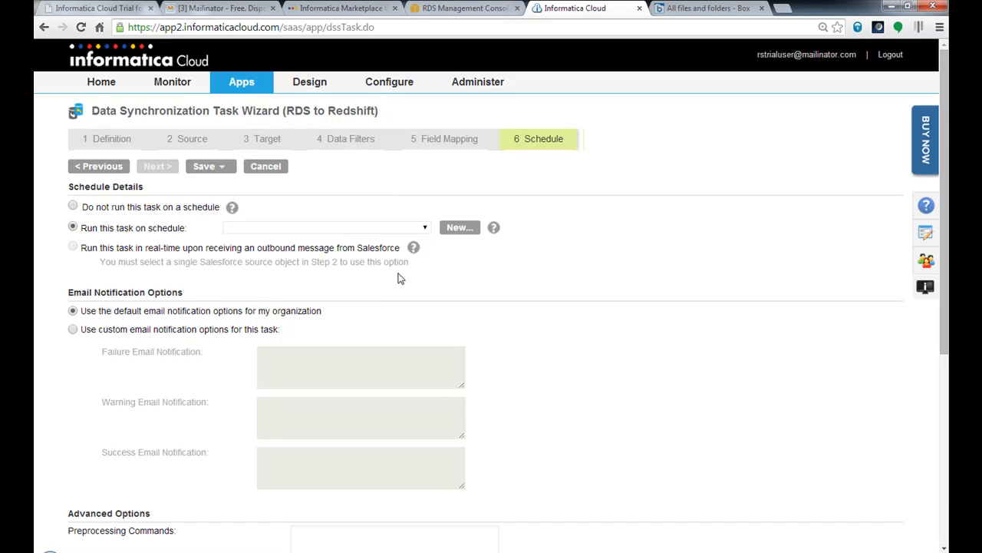
left_click(463, 228)
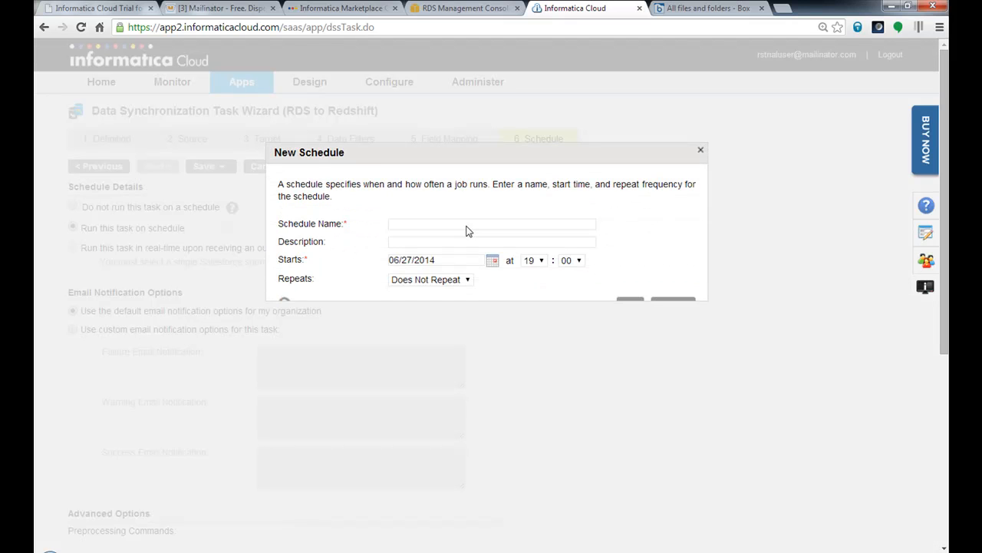
left_click(466, 279)
left_click(458, 299)
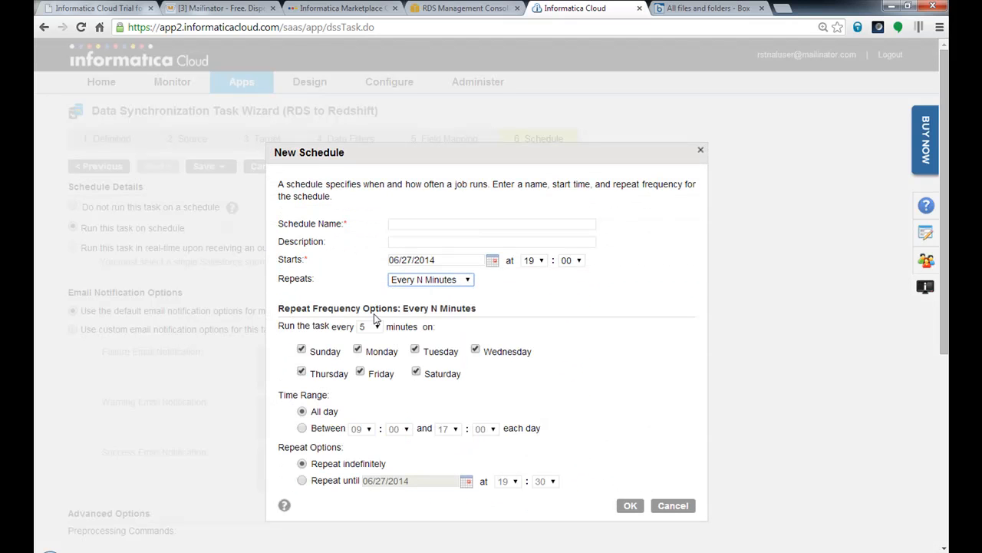
left_click(604, 323)
left_click(675, 507)
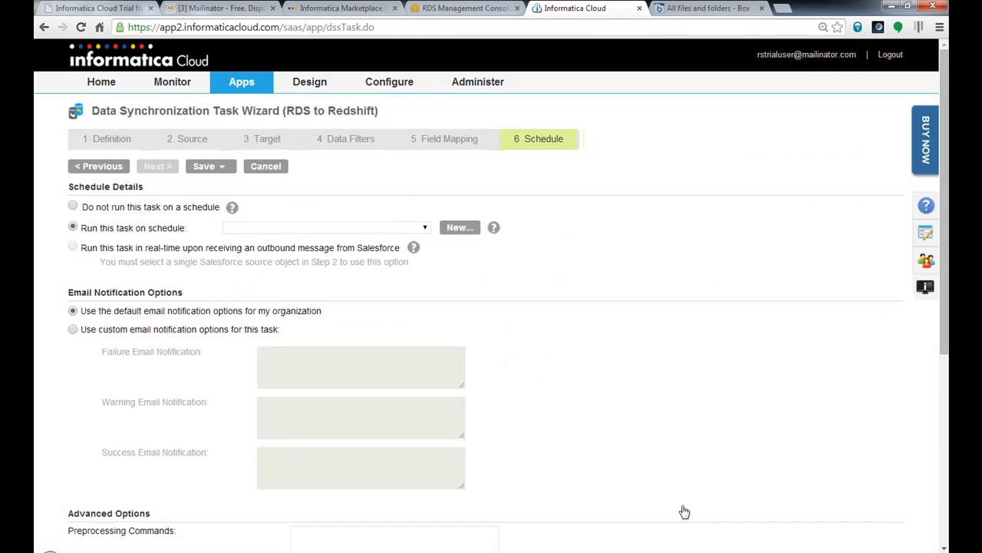
left_click(74, 208)
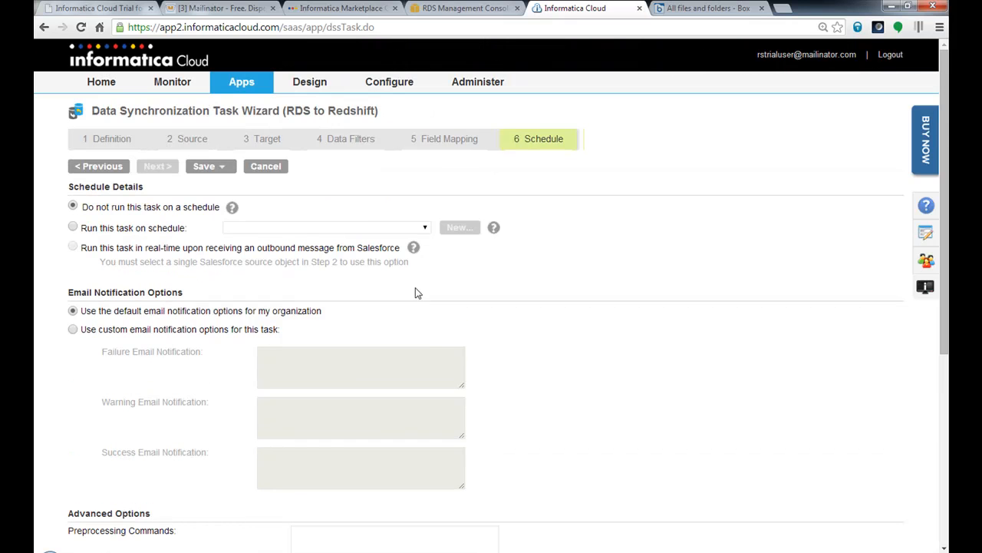
- Set the advanced target properties to S3 bucket name infarsbucket and staging directory location c:\amazon
scroll(542, 310, "down", 4)
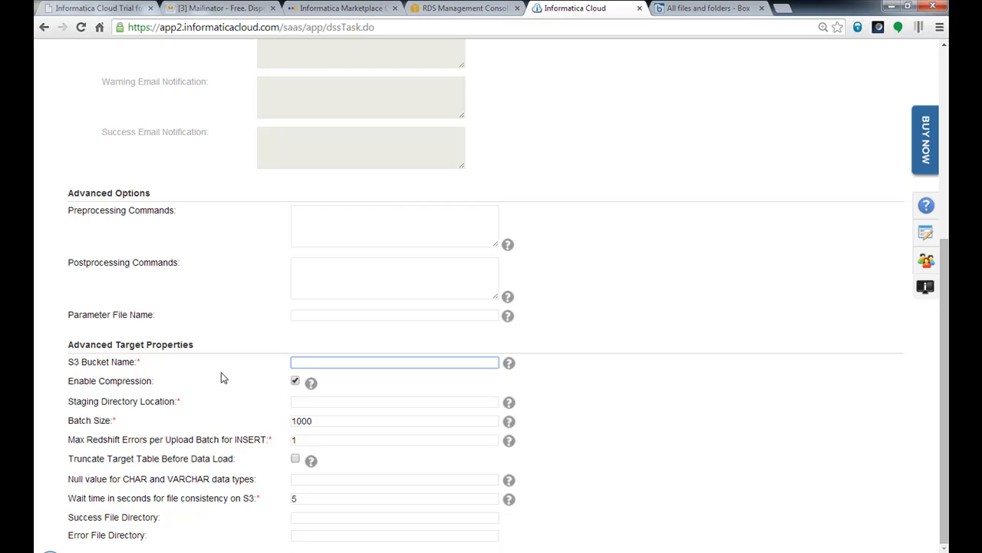
type("in")
left_click(367, 374)
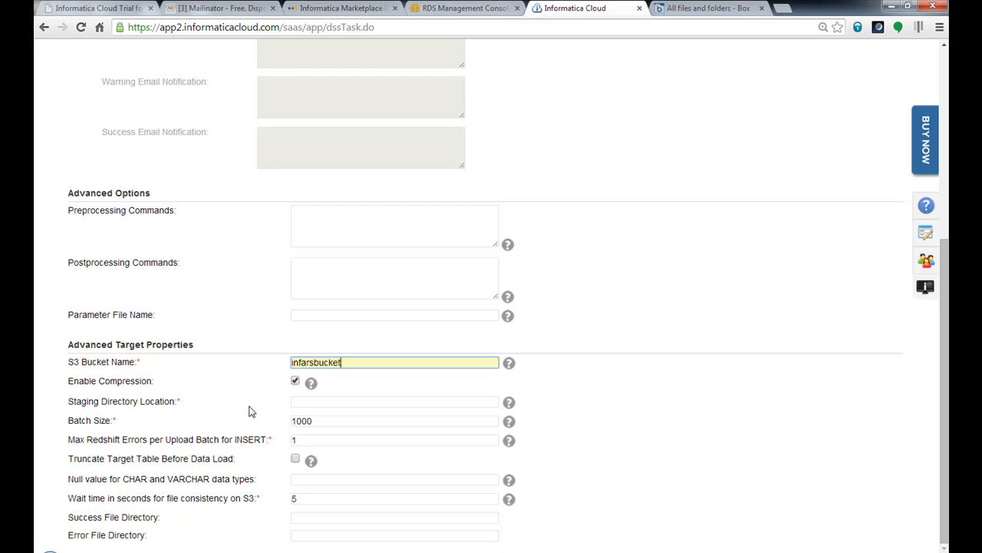
left_click(303, 401)
type("c")
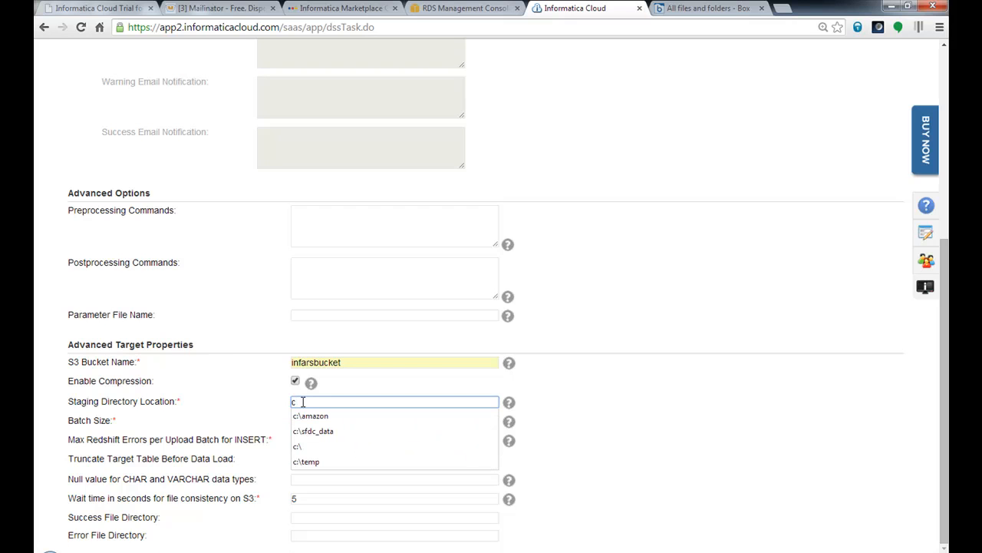
type(":")
key("Down")
key("Return")
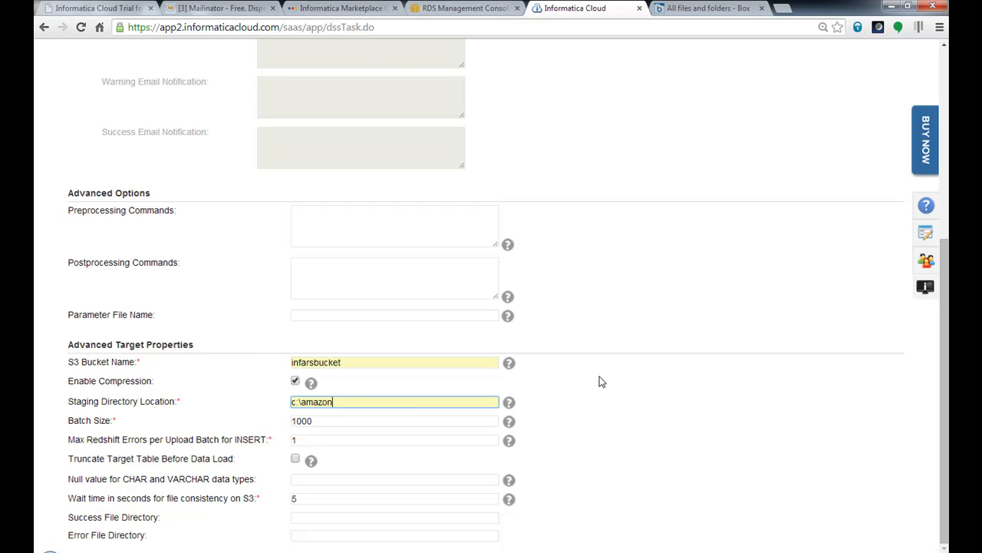
- Save and run the synchronization task, and switch the activity monitor to the view with End Time and Row Count columns
scroll(601, 381, "up", 4)
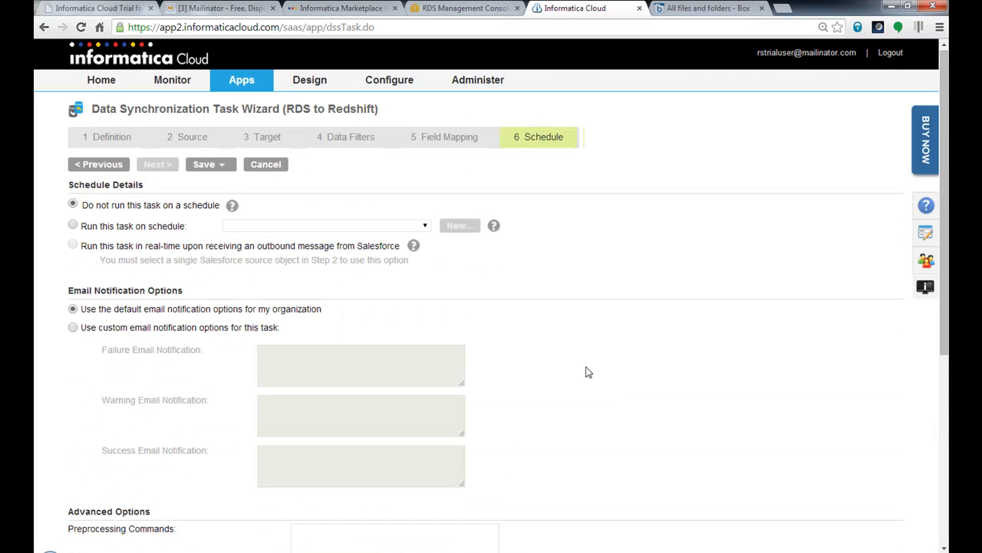
left_click(222, 166)
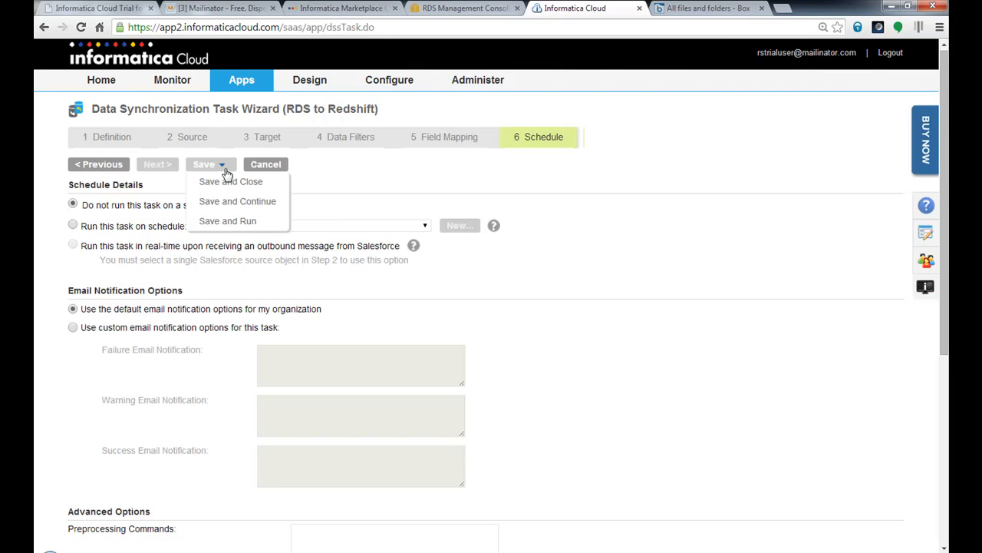
left_click(265, 223)
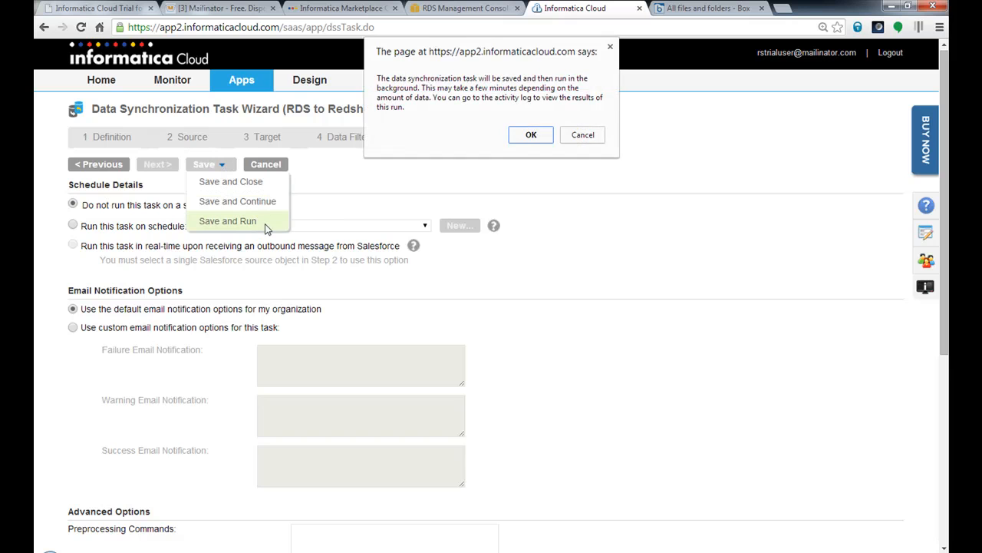
left_click(528, 135)
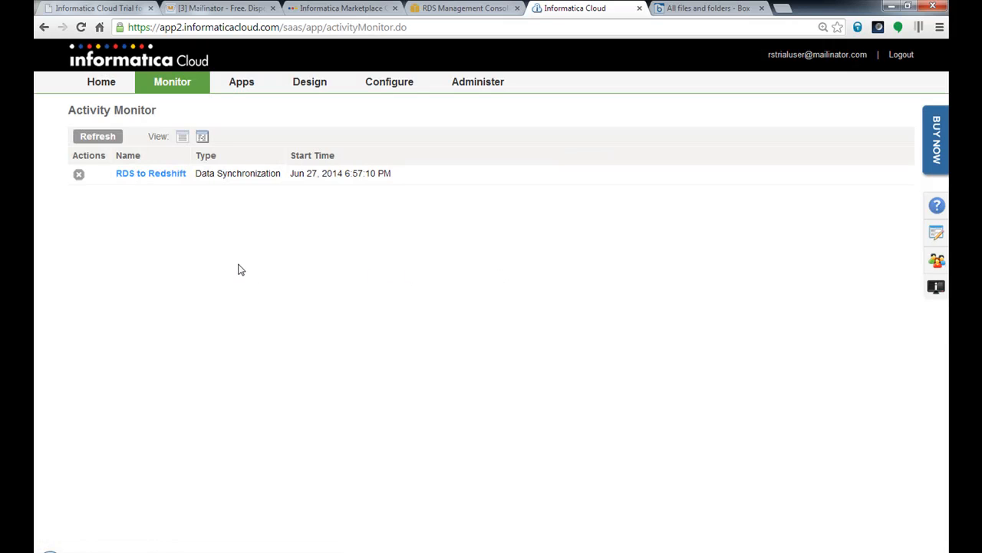
left_click(203, 137)
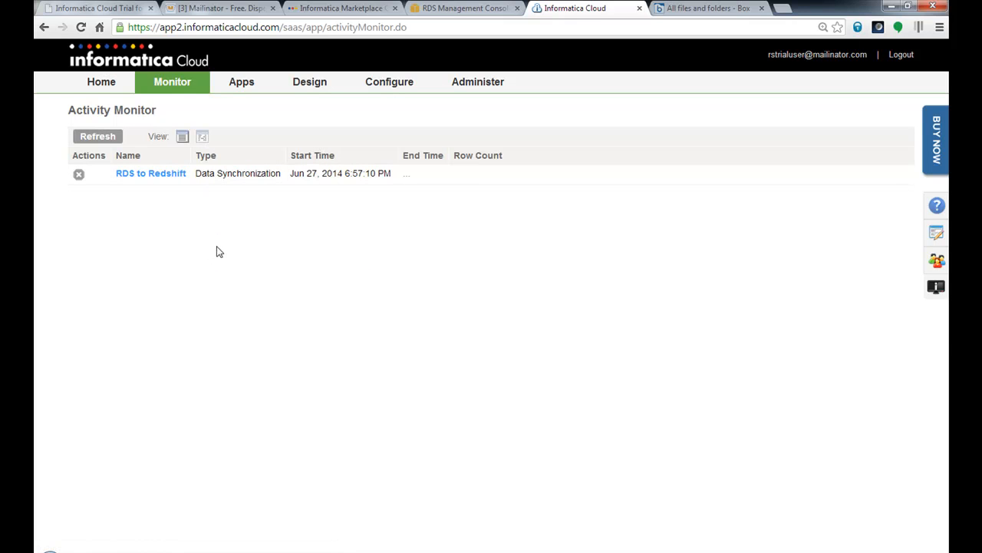